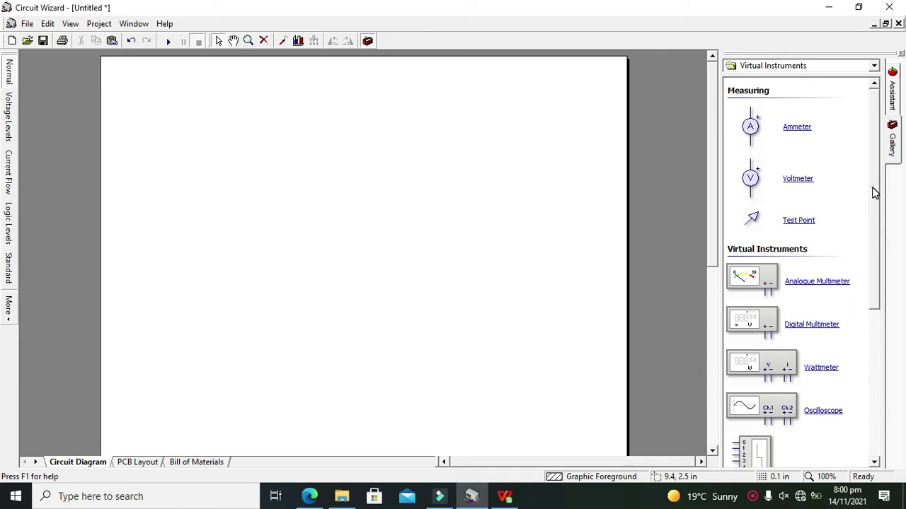
Step: Scroll through the Gallery's list of component categories
left_click(875, 192)
left_click(839, 66)
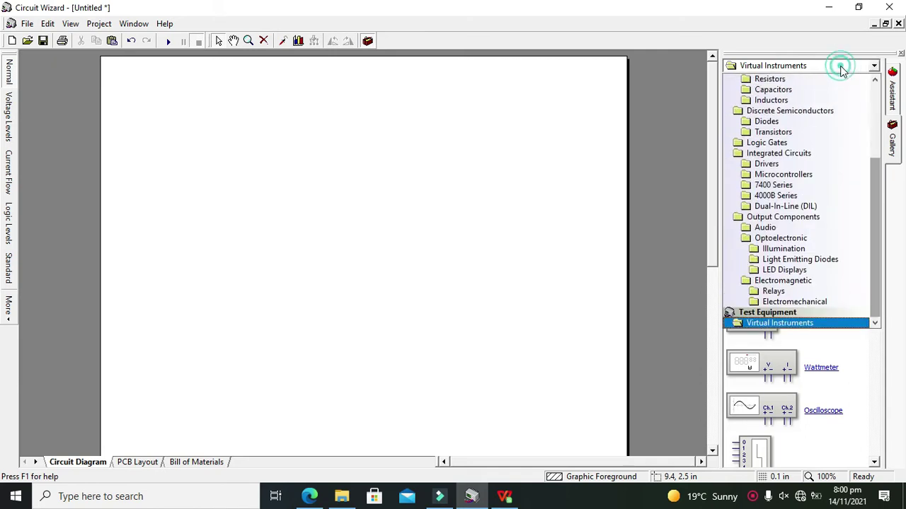
scroll(874, 99, "up", 5)
left_click(875, 99)
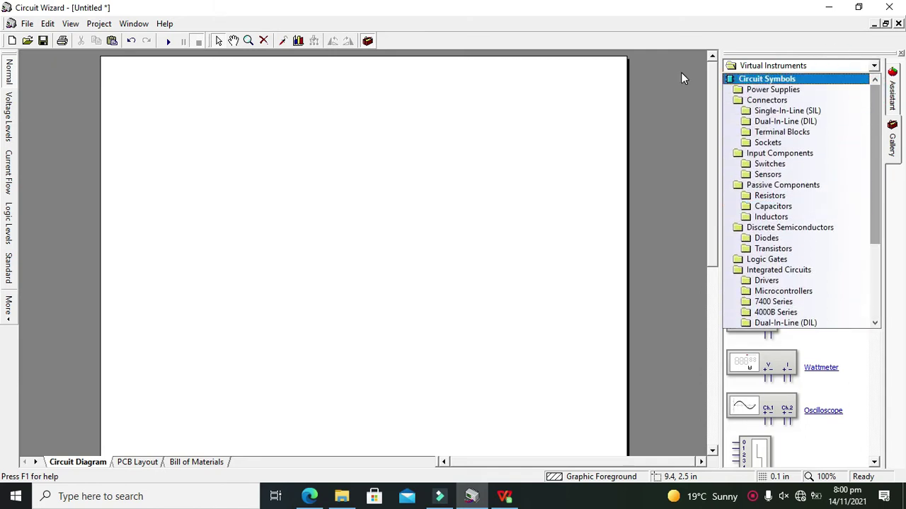
Step: Create a new blank project from the Electronics Project template
left_click(28, 24)
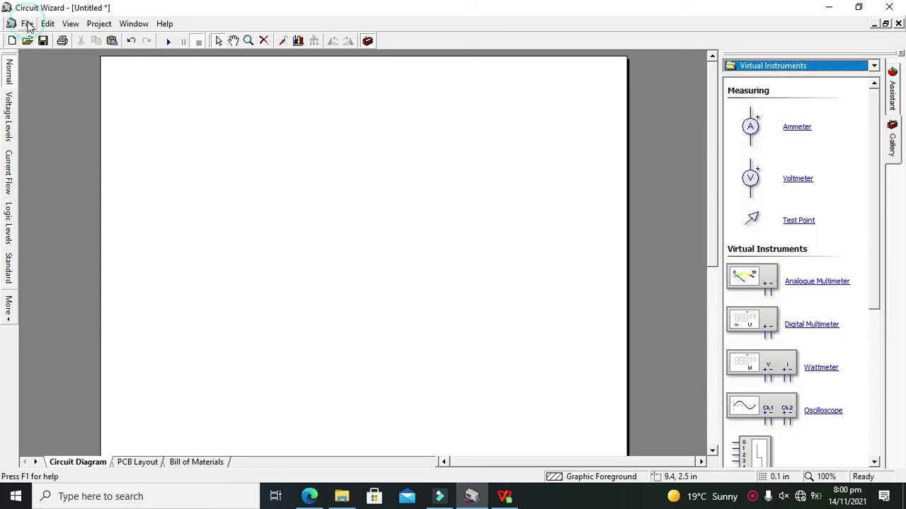
left_click(32, 38)
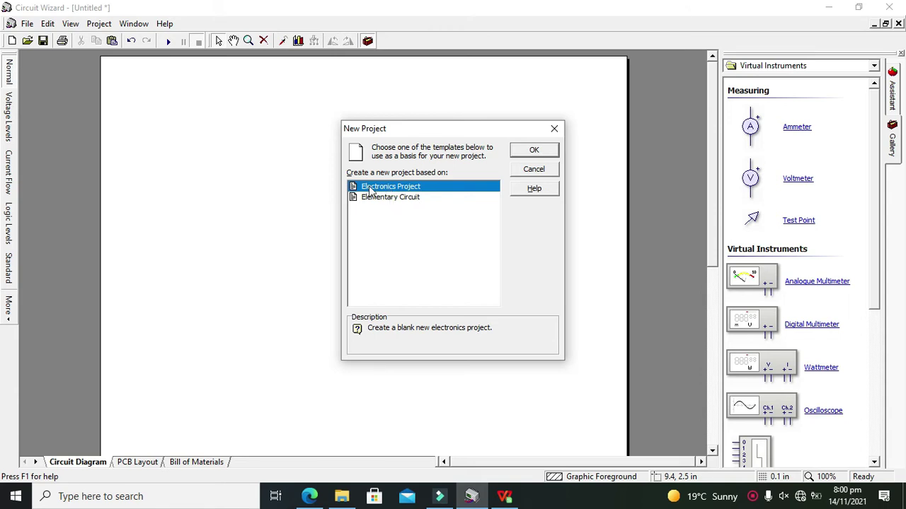
left_click(535, 153)
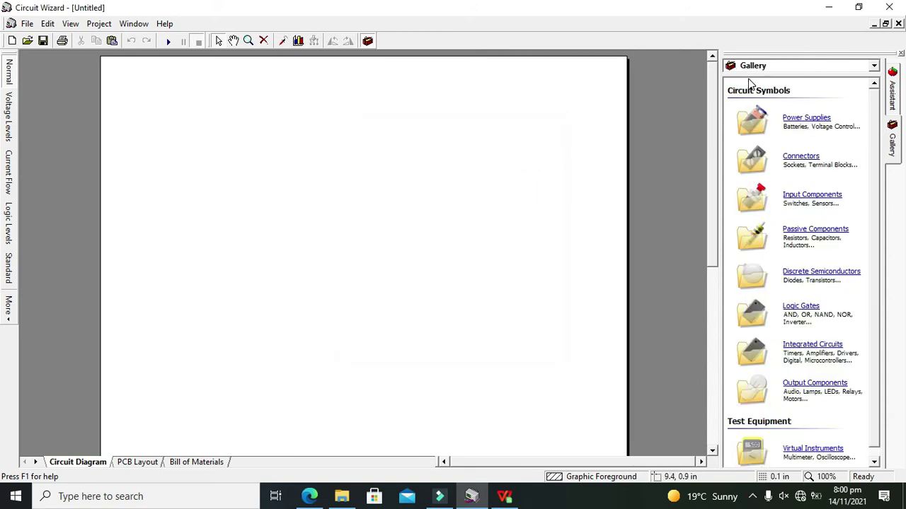
Step: Place a 9V battery from Power Supplies on the left of the diagram
left_click(812, 66)
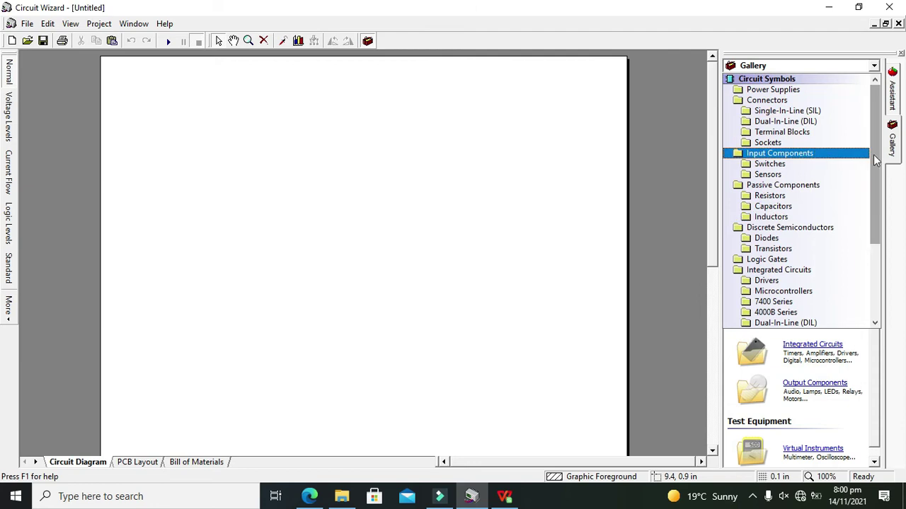
left_click_drag(876, 160, 873, 127)
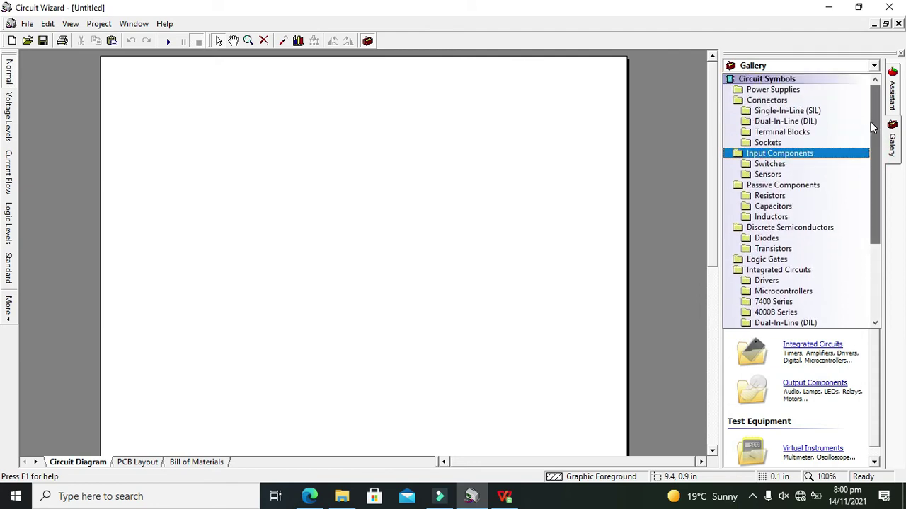
left_click(778, 90)
left_click_drag(757, 130, 178, 269)
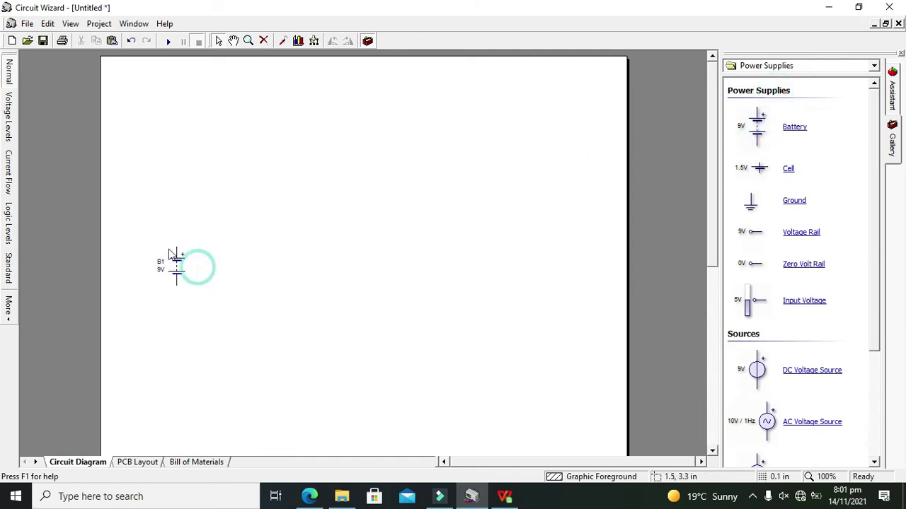
Step: Show the Illumination lamps category in the Gallery
left_click(826, 65)
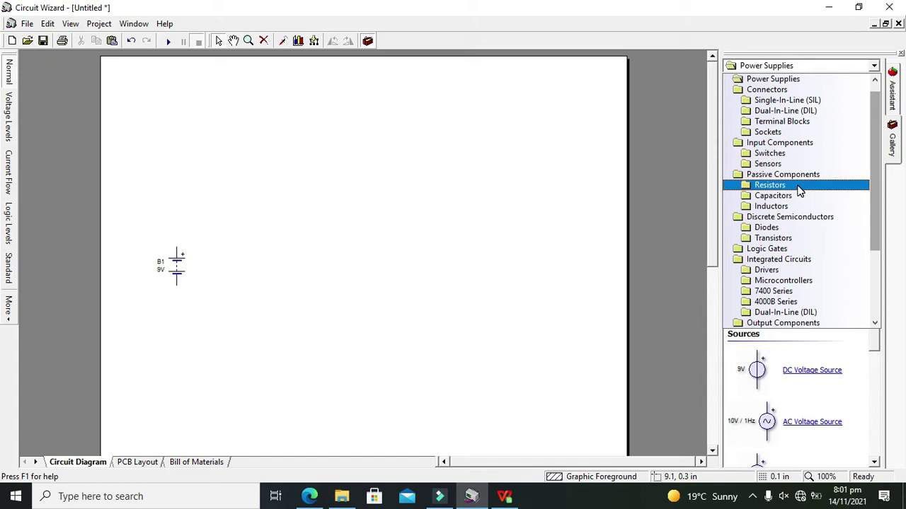
left_click_drag(867, 175, 876, 280)
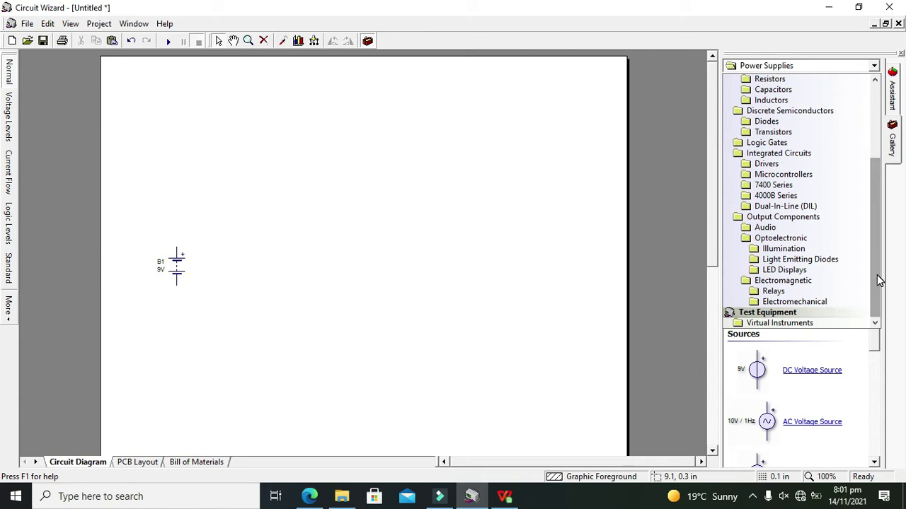
left_click(796, 249)
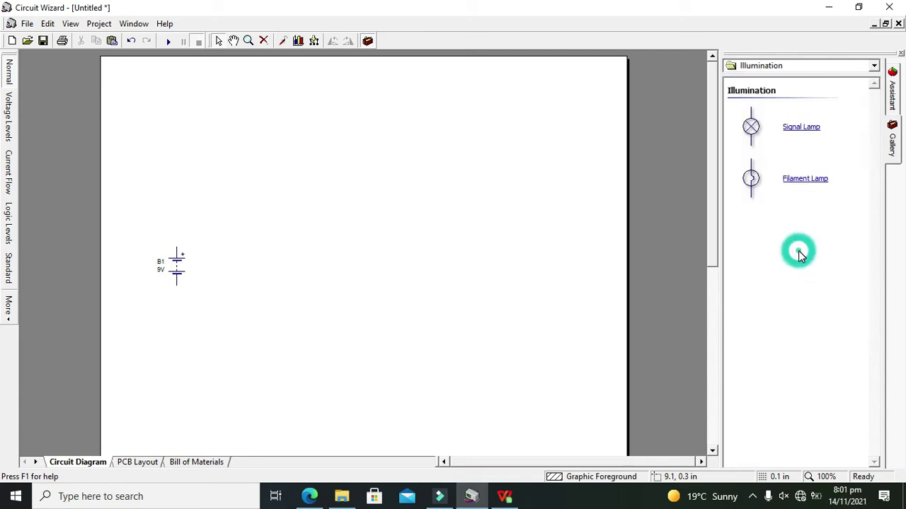
Step: Add signal lamp BL1 horizontally and wire it to the battery's positive terminal
left_click_drag(751, 126, 257, 220)
double_click(256, 219)
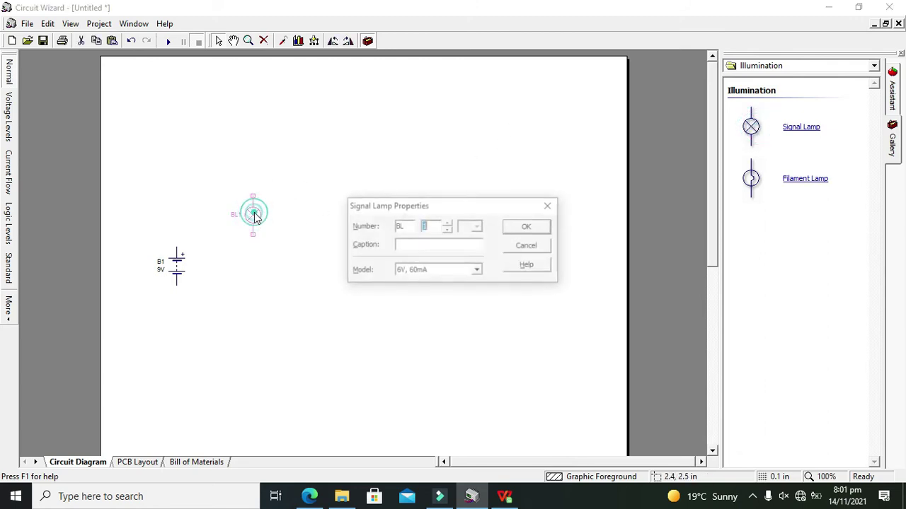
left_click(545, 225)
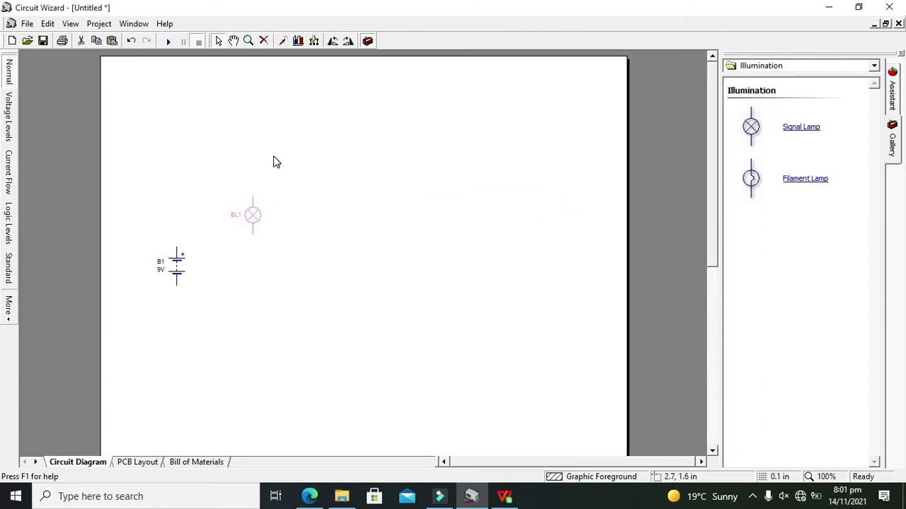
left_click(333, 40)
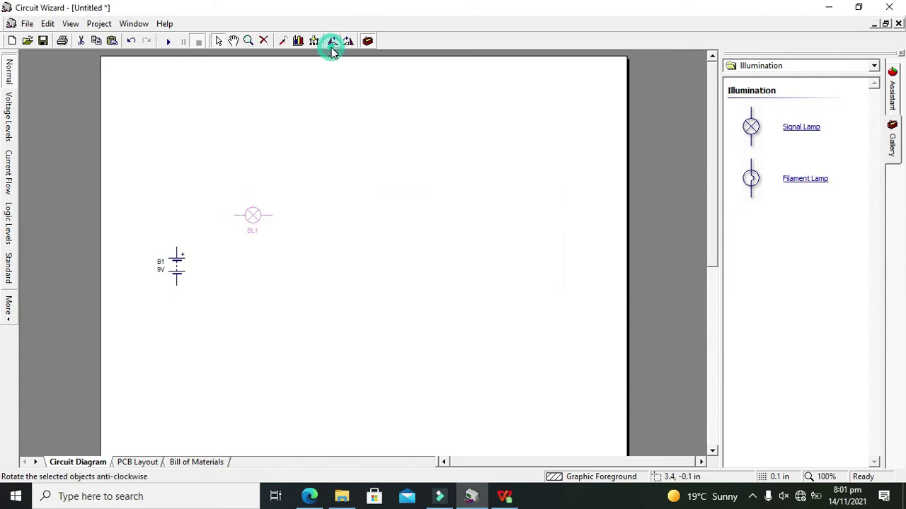
left_click(181, 244)
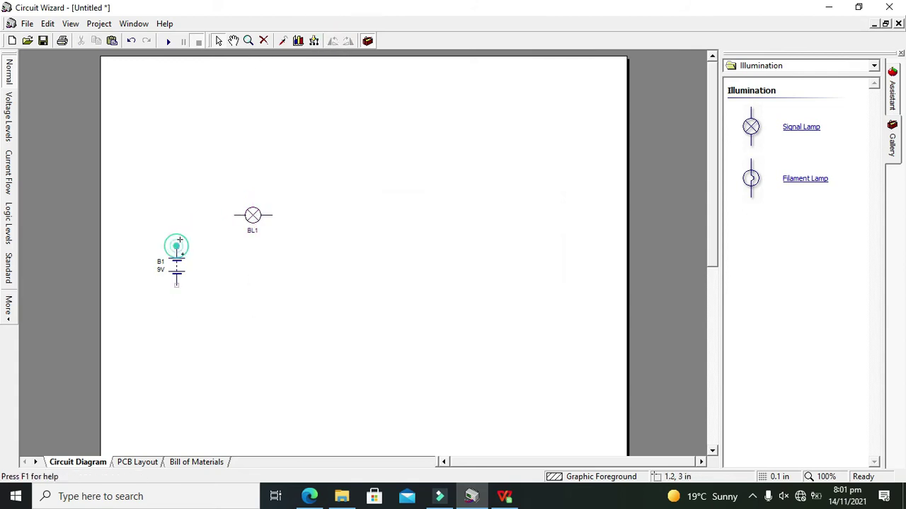
left_click_drag(178, 246, 231, 215)
Step: Set the battery value to 6V, then select lamp BL1
double_click(177, 273)
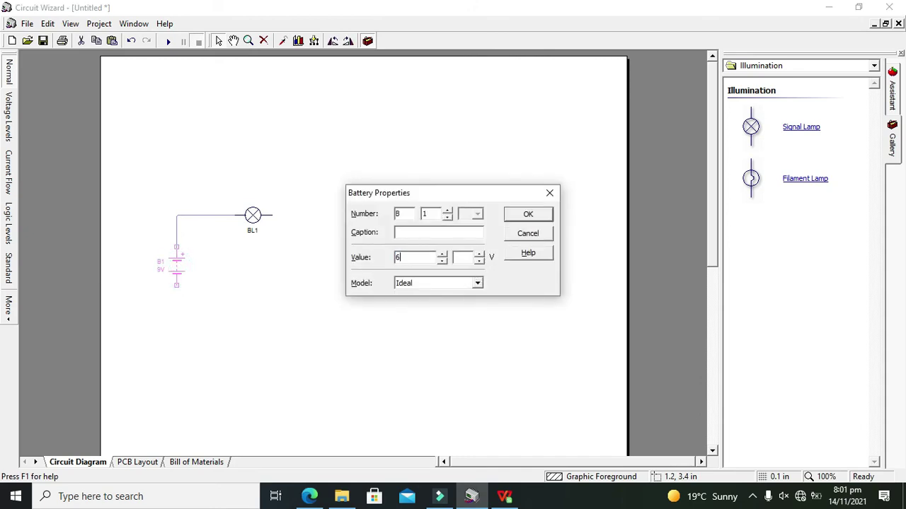
left_click(532, 214)
left_click(386, 175)
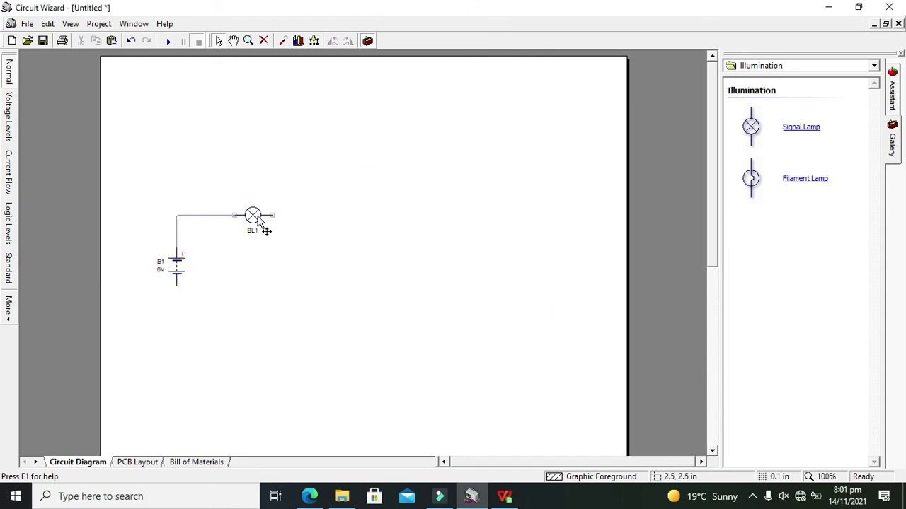
left_click(256, 218)
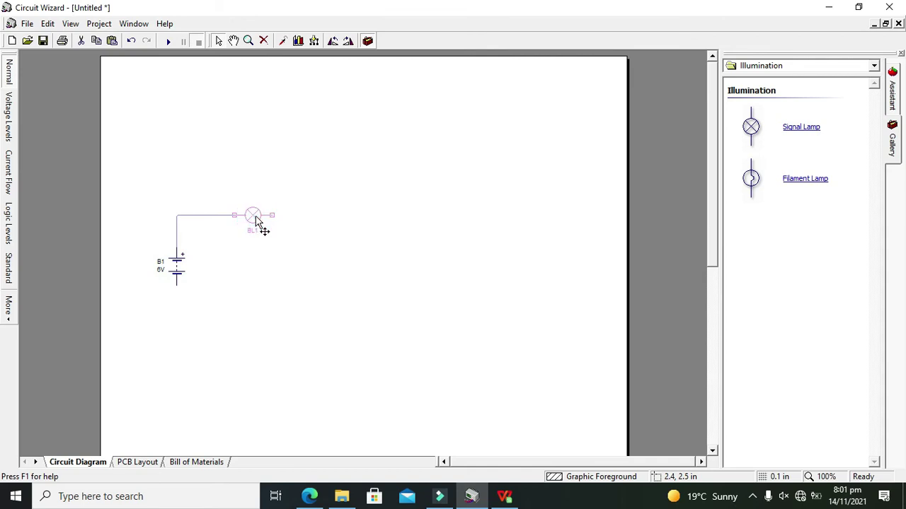
Step: Copy lamp BL1 into BL2 and BL3 in a row, wiring BL1 to BL2
mouse_move(256, 220)
left_mouse_down()
mouse_move(335, 215)
mouse_move(275, 217)
left_mouse_up()
left_click(319, 192)
left_click(274, 215)
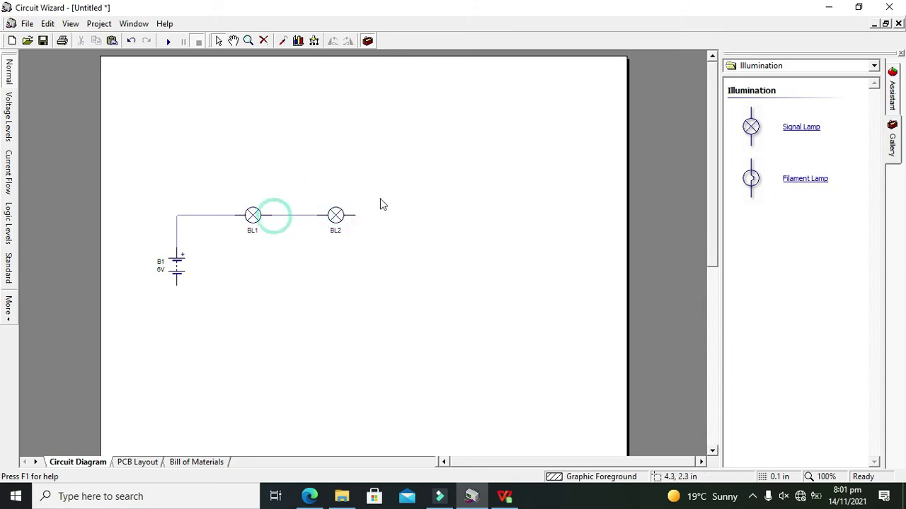
left_click(417, 192)
key("ctrl+v")
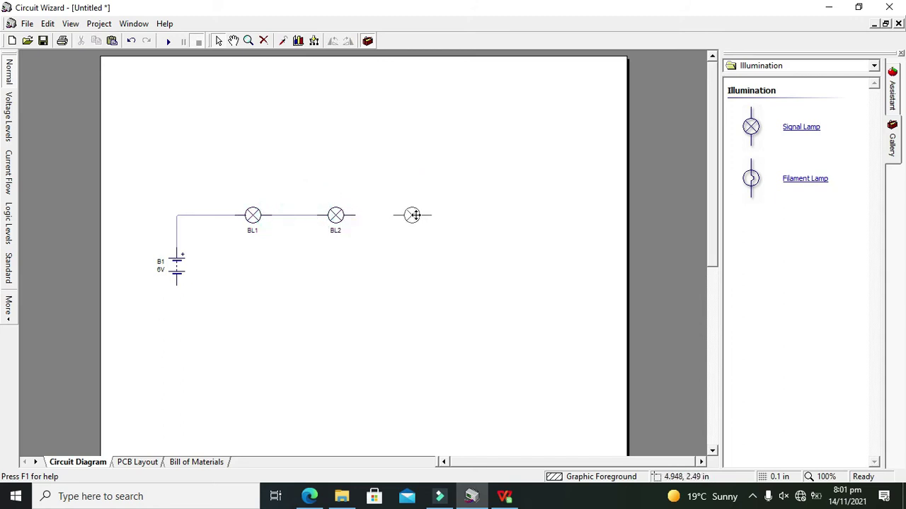
left_click(418, 215)
left_click(375, 198)
Step: Wire BL3 to BL2 and route a return wire to the battery's negative terminal
left_click(400, 215)
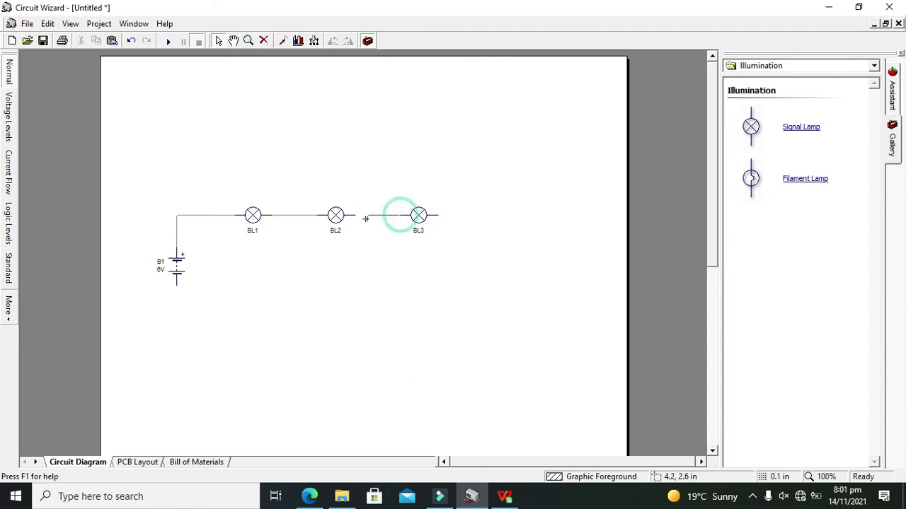
left_click(355, 214)
left_click(439, 215)
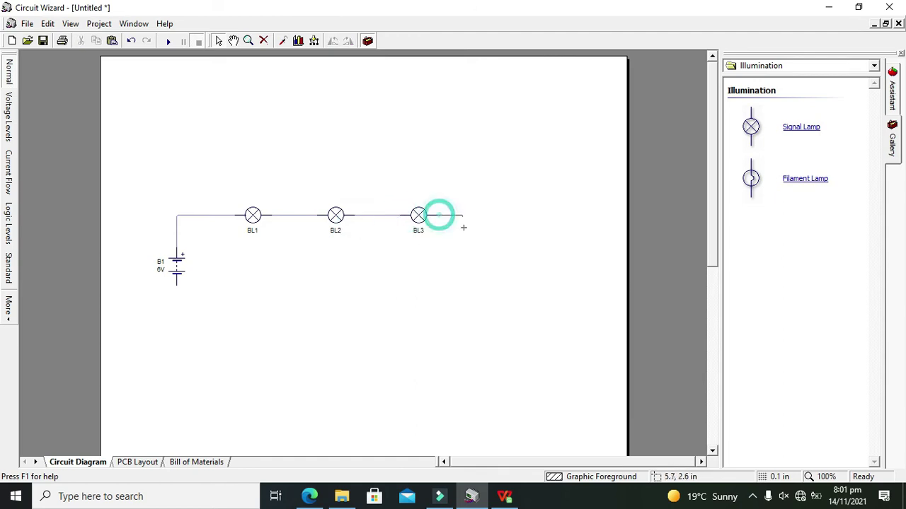
left_click(467, 313)
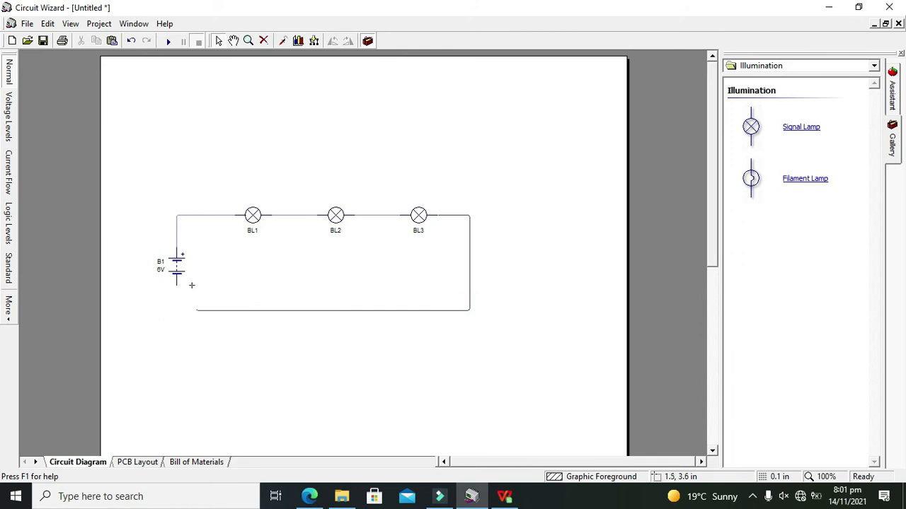
left_click(177, 284)
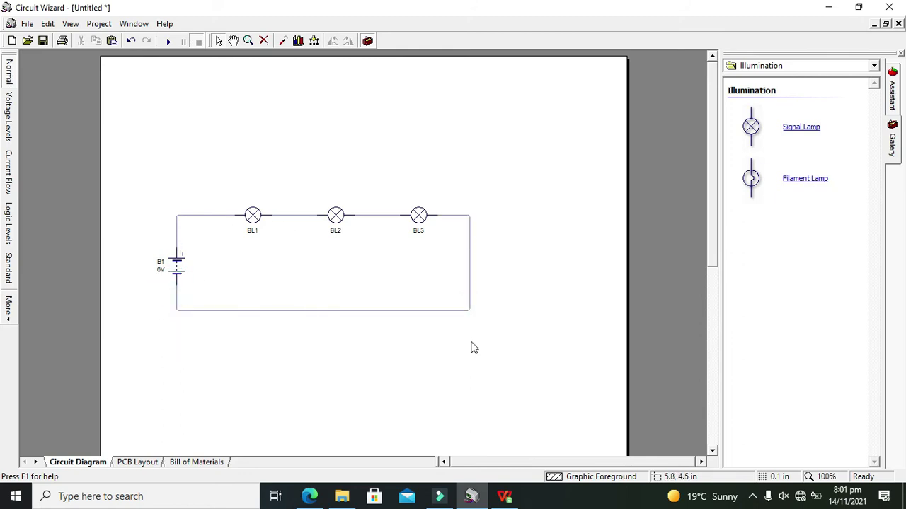
left_click(405, 311)
Step: Lower the bottom wire and run the simulation so BL1, BL2 and BL3 light
left_click_drag(405, 310, 405, 330)
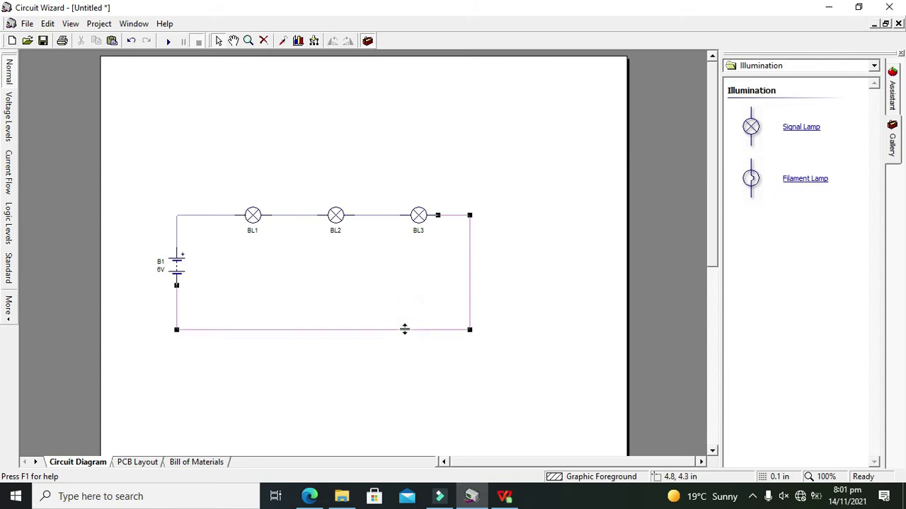
left_click(247, 264)
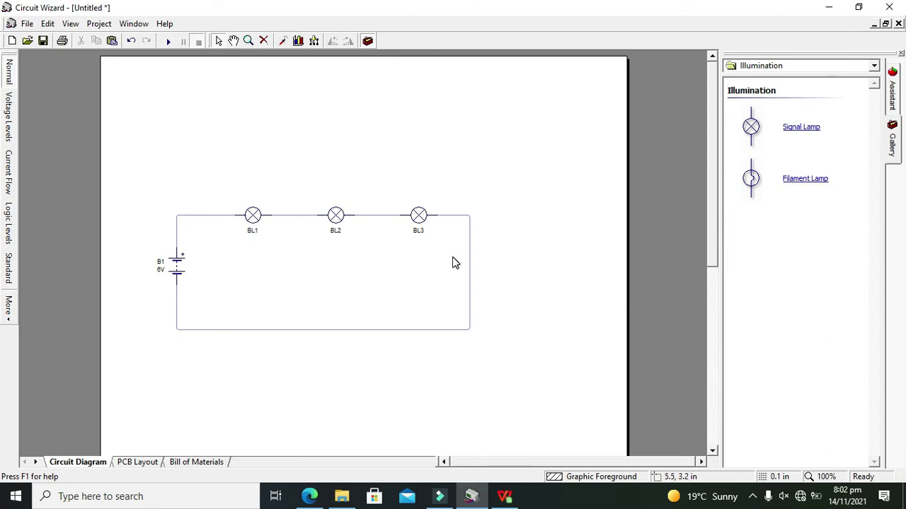
left_click(170, 40)
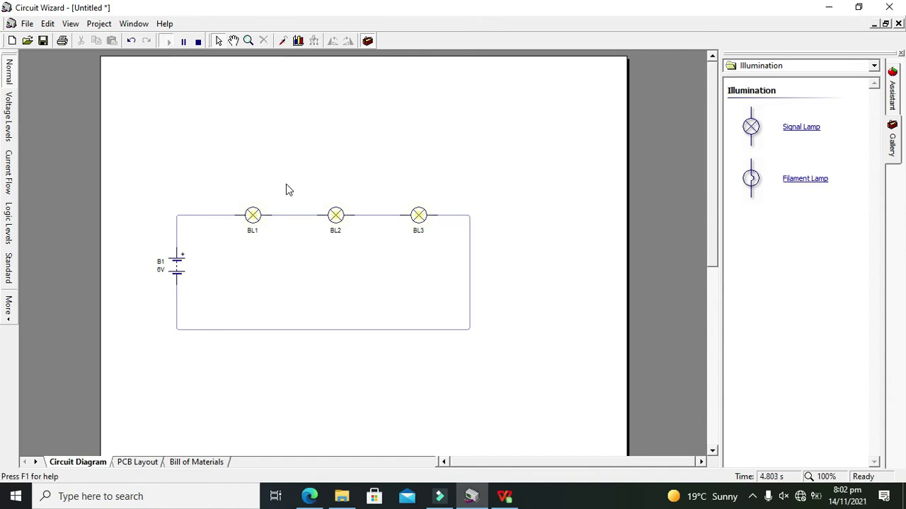
Step: Change battery B1 to 12V, rerun the simulation, then stop it
left_click(198, 41)
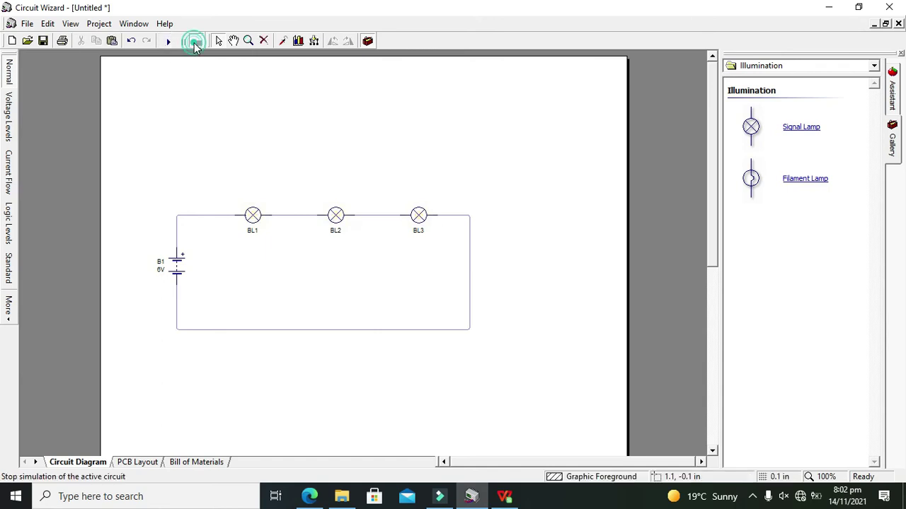
double_click(177, 275)
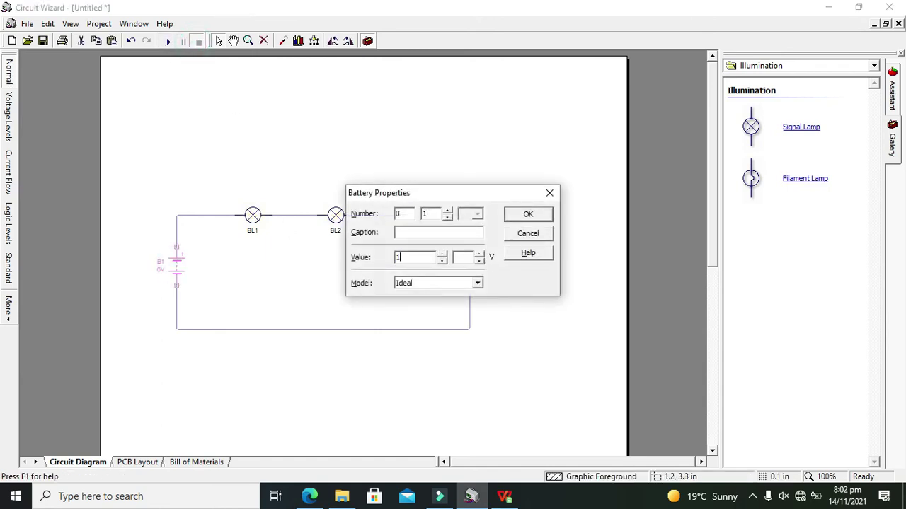
left_click(527, 216)
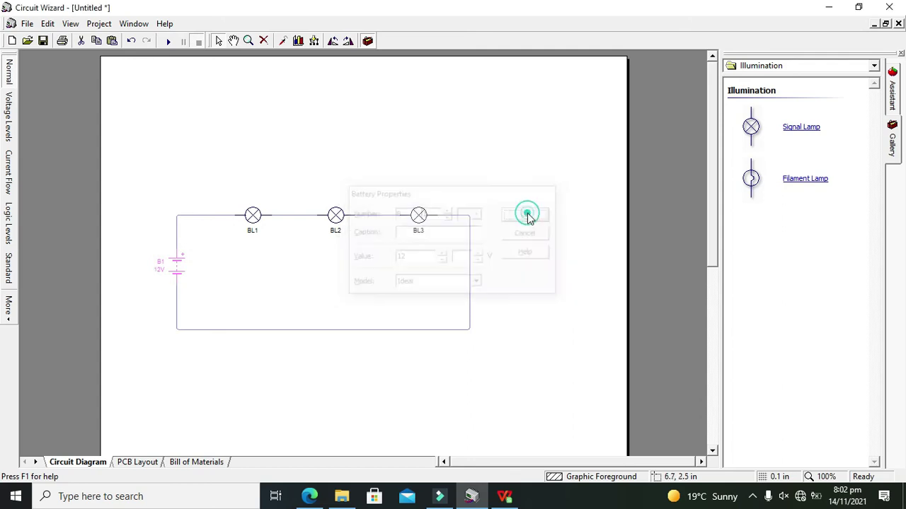
left_click(170, 41)
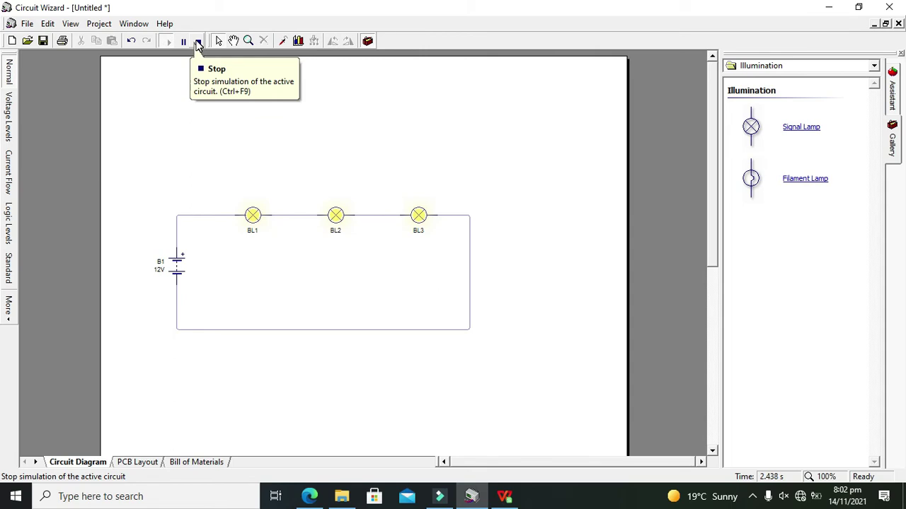
left_click(198, 42)
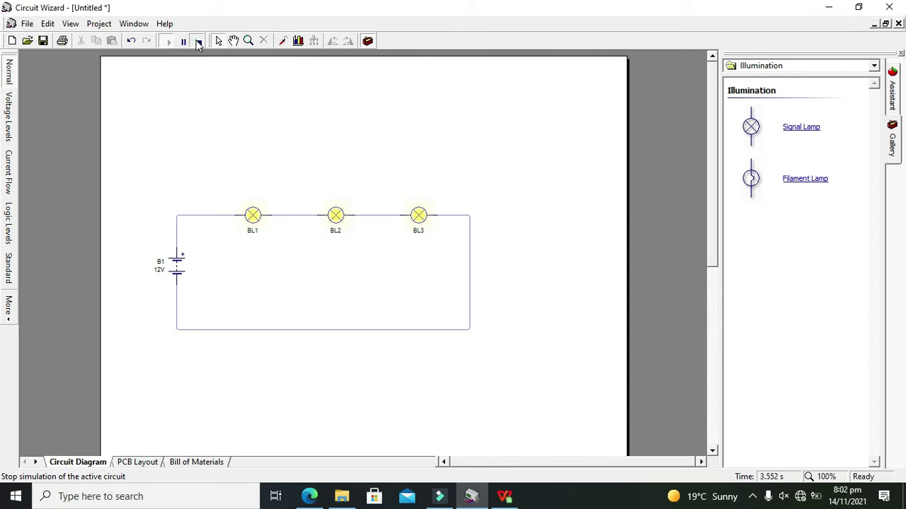
Step: Set B1 to 18V, run the simulation and inspect lamp BL1, then stop
double_click(177, 263)
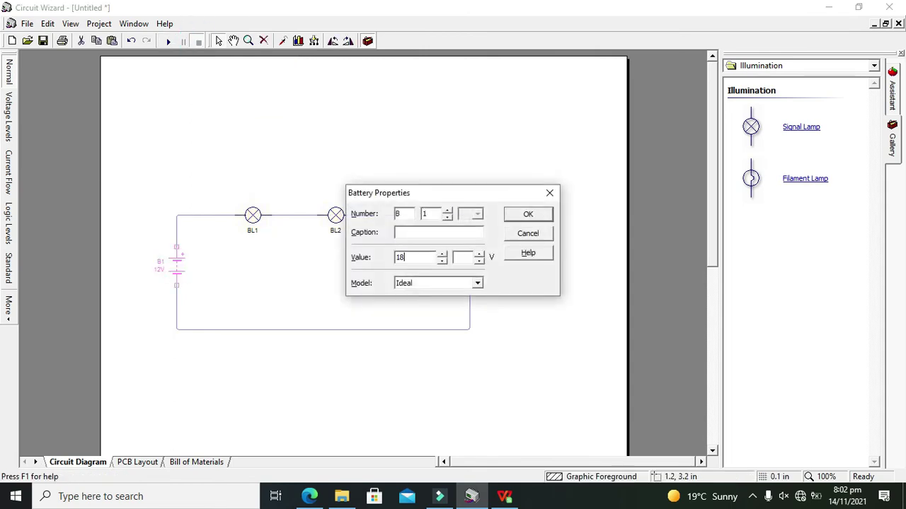
left_click(542, 215)
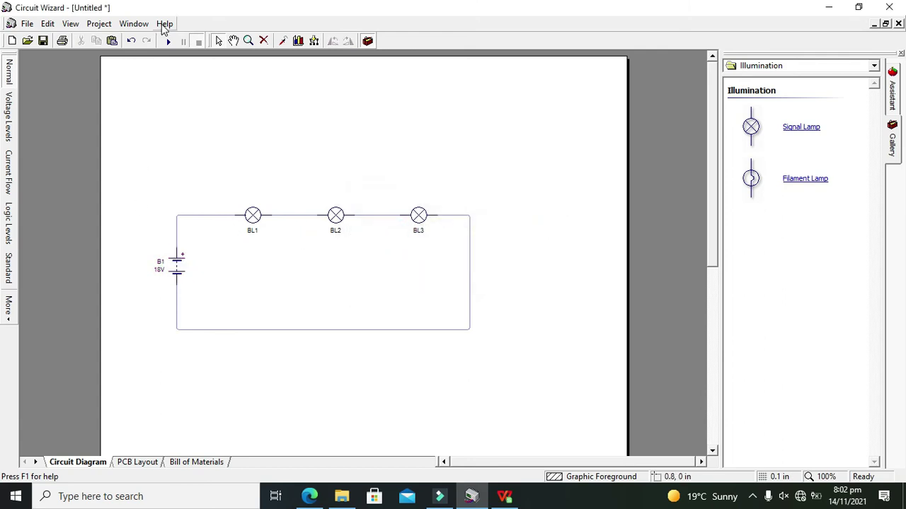
left_click(168, 42)
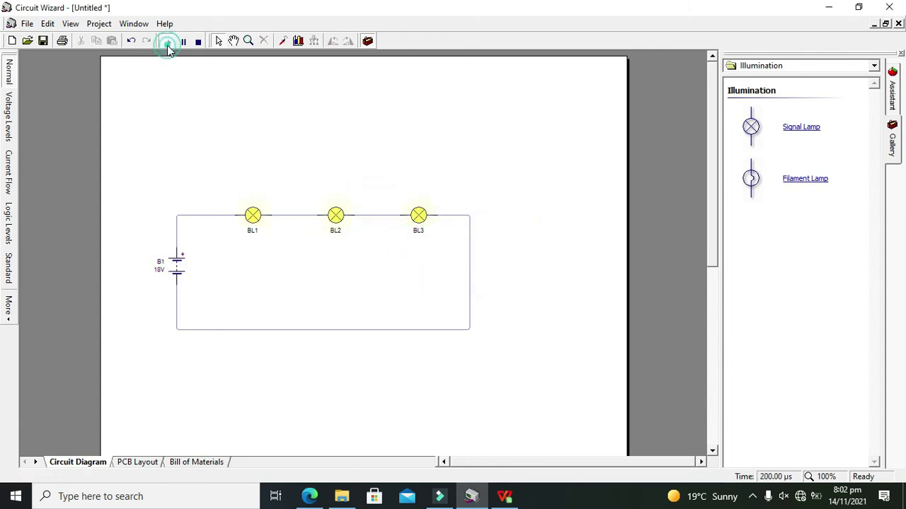
double_click(255, 208)
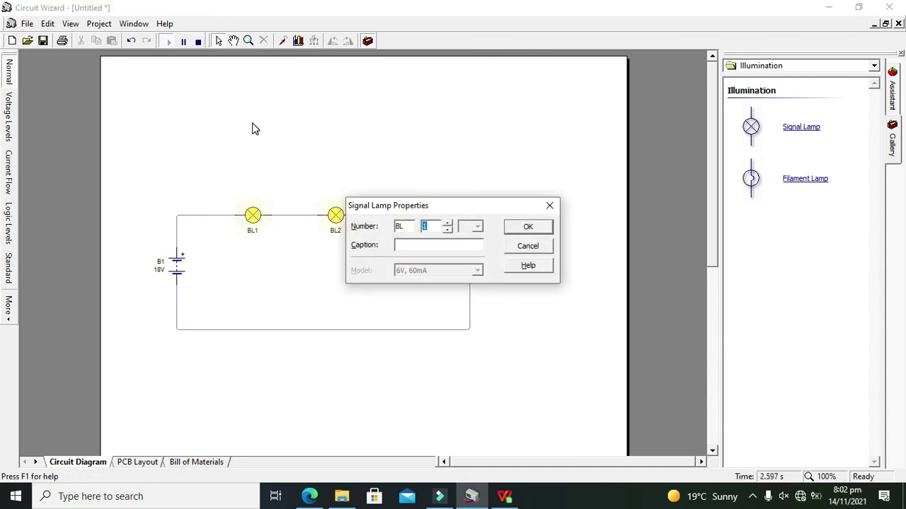
left_click(549, 206)
left_click(419, 137)
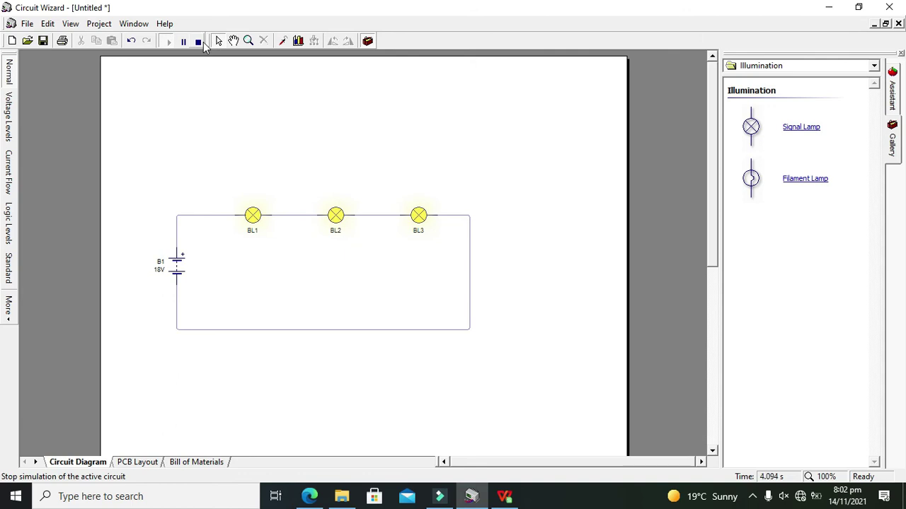
left_click(201, 43)
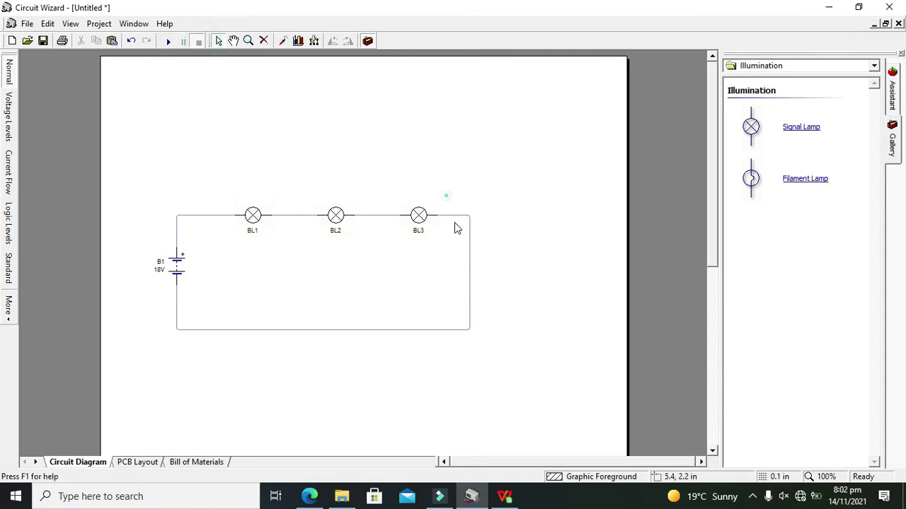
Step: Move the right-hand wire outward and shift lamps BL3 and BL2 right
left_click_drag(446, 195, 535, 380)
left_click_drag(469, 309, 559, 313)
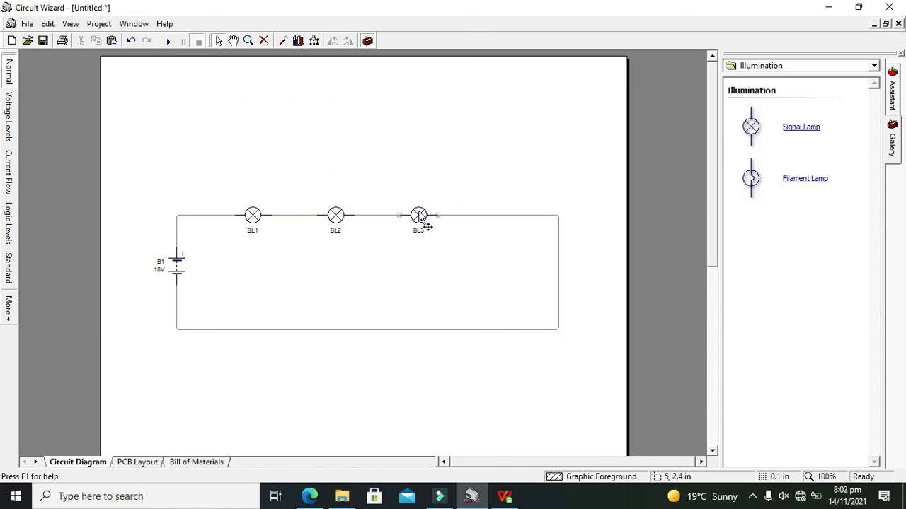
left_click_drag(418, 216, 488, 216)
left_click(423, 241)
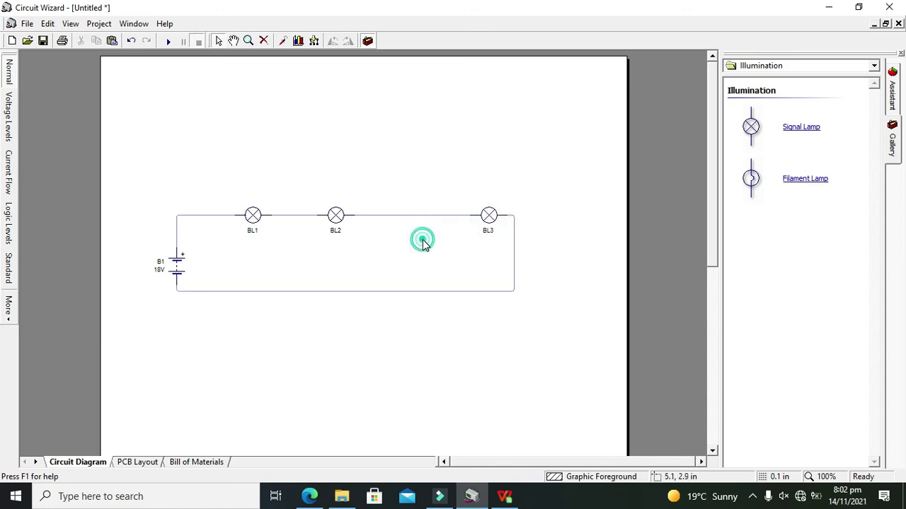
left_click_drag(339, 222, 368, 221)
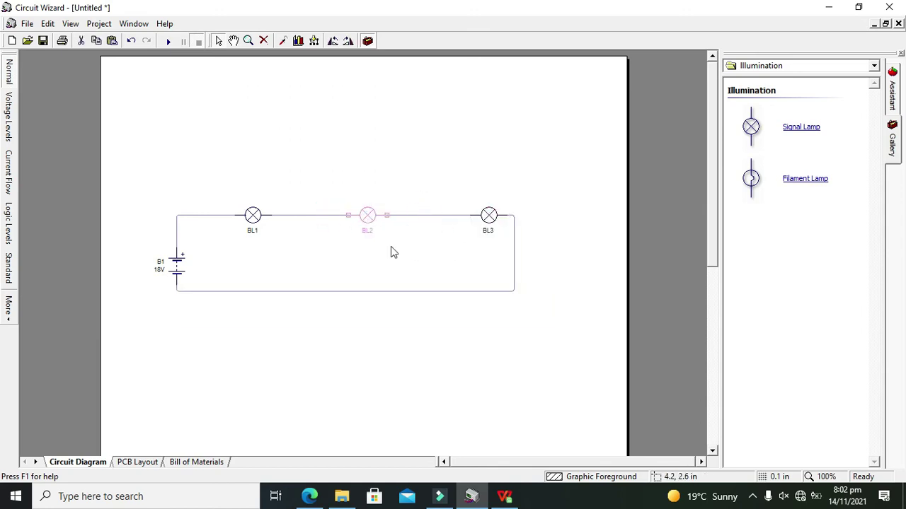
left_click(411, 258)
Step: Push the right wire further, lower the bottom wire, and re-space BL3 and BL2
left_click_drag(514, 273, 593, 281)
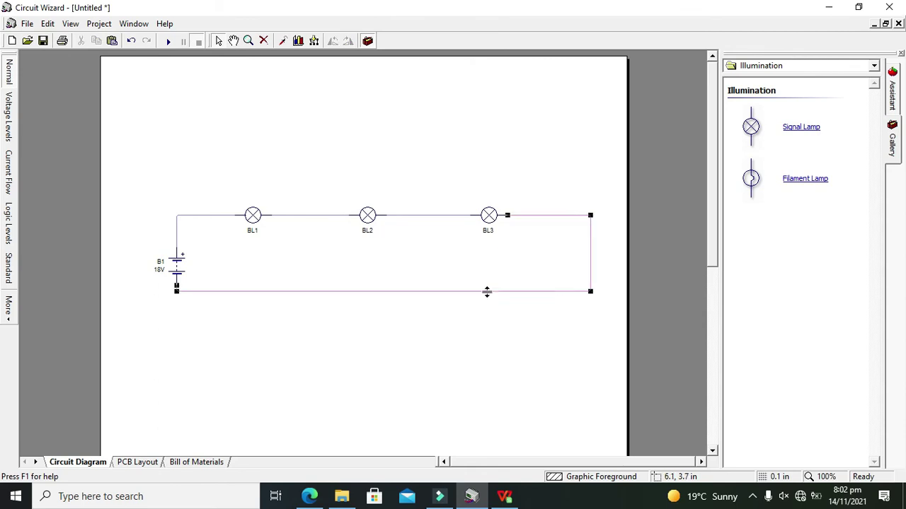
left_click_drag(487, 292, 486, 328)
left_click_drag(485, 219, 523, 219)
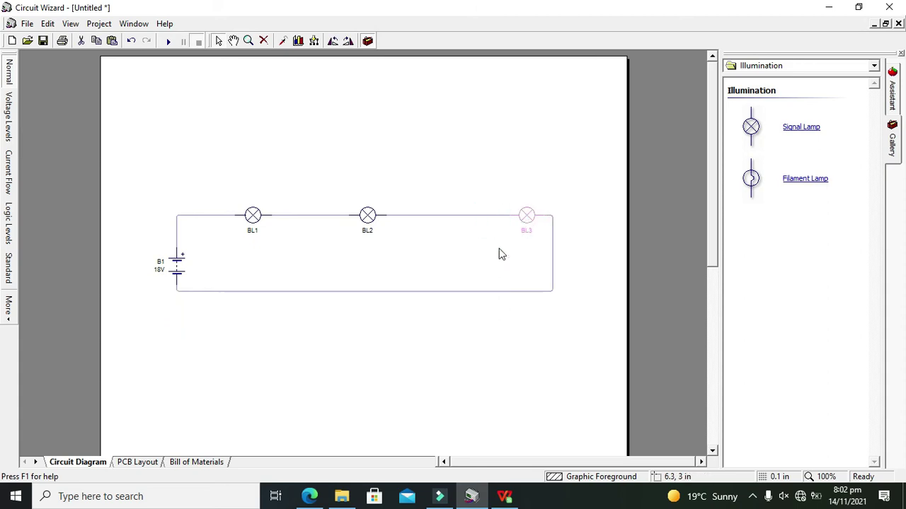
left_click(487, 257)
left_click_drag(375, 225, 388, 228)
left_click(427, 230)
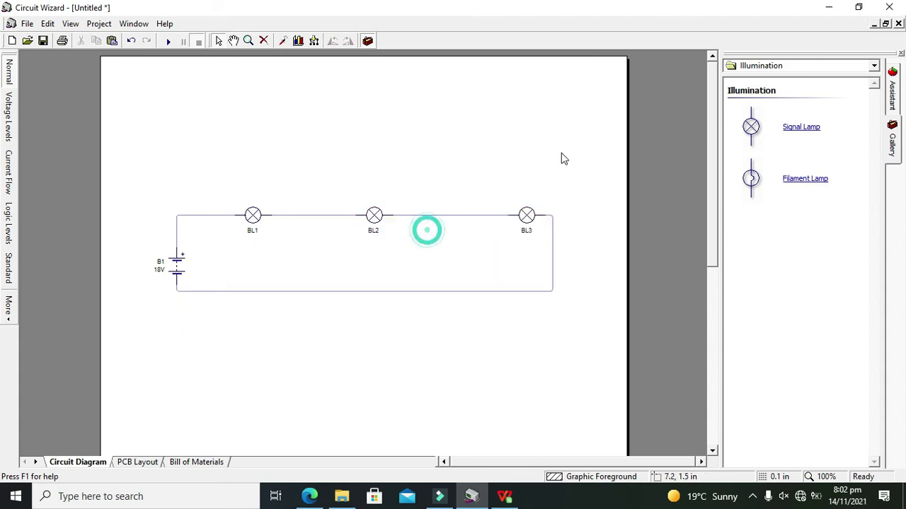
left_click(821, 66)
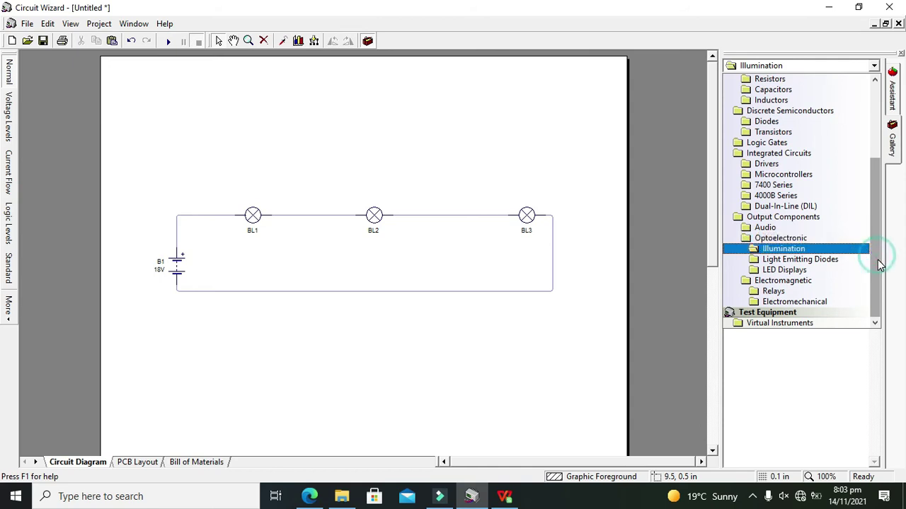
Step: Scroll the Gallery category list down and choose Virtual Instruments
left_click_drag(878, 262, 883, 155)
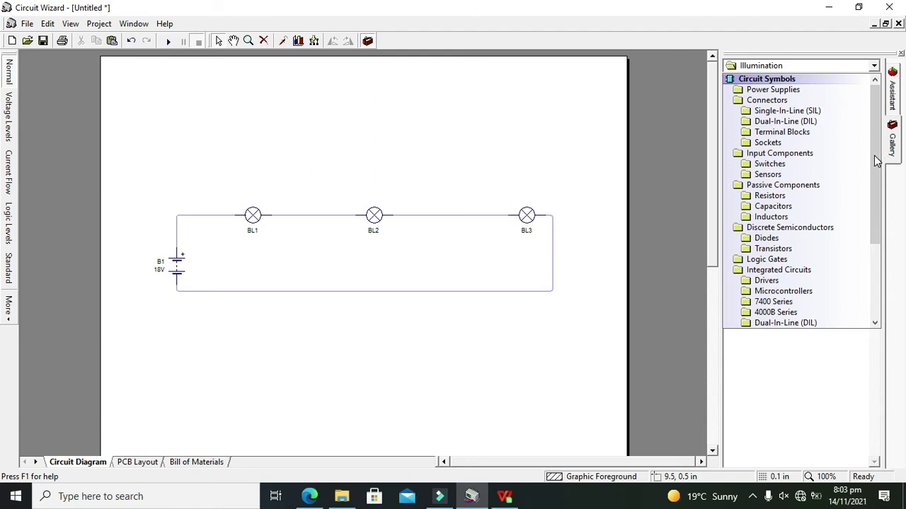
left_click_drag(876, 160, 893, 272)
left_click(807, 330)
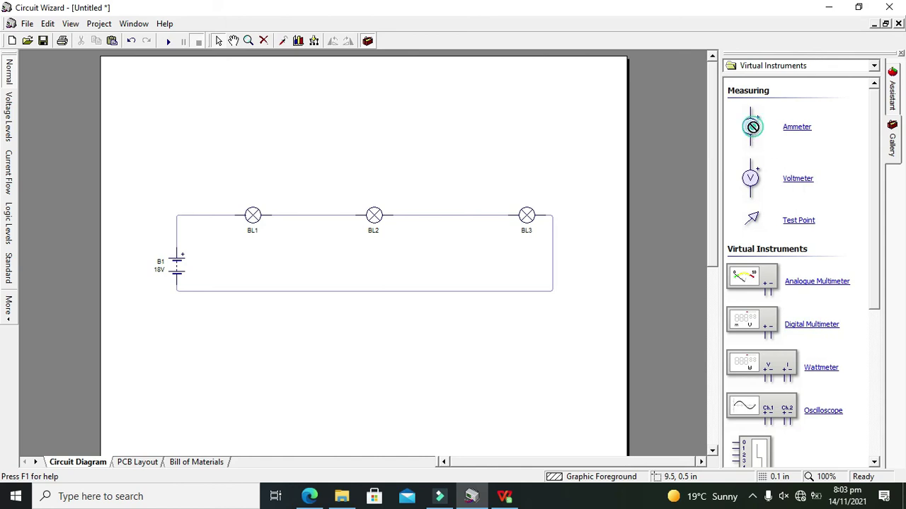
Step: Place a horizontal ammeter above the circuit and paste a second copy beside it
left_click_drag(750, 126, 457, 132)
left_click(332, 40)
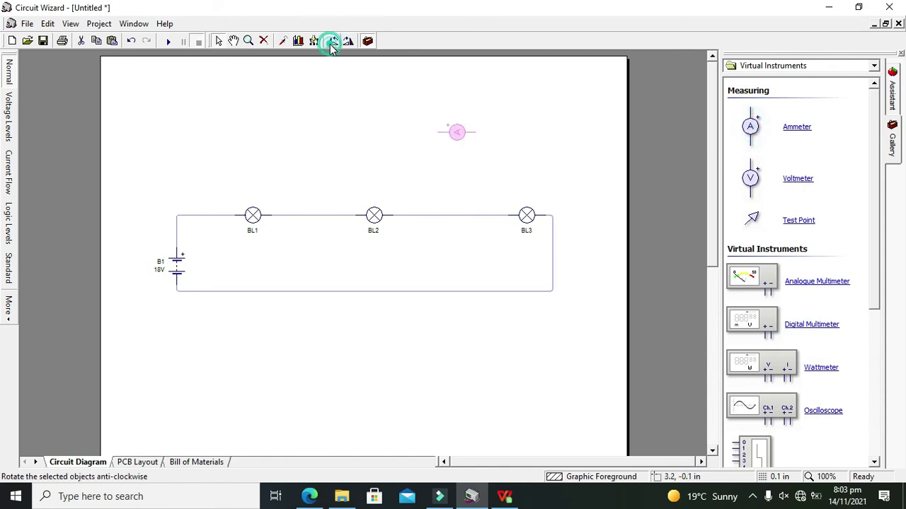
left_click_drag(408, 101, 503, 160)
key("ctrl+c")
key("ctrl+v")
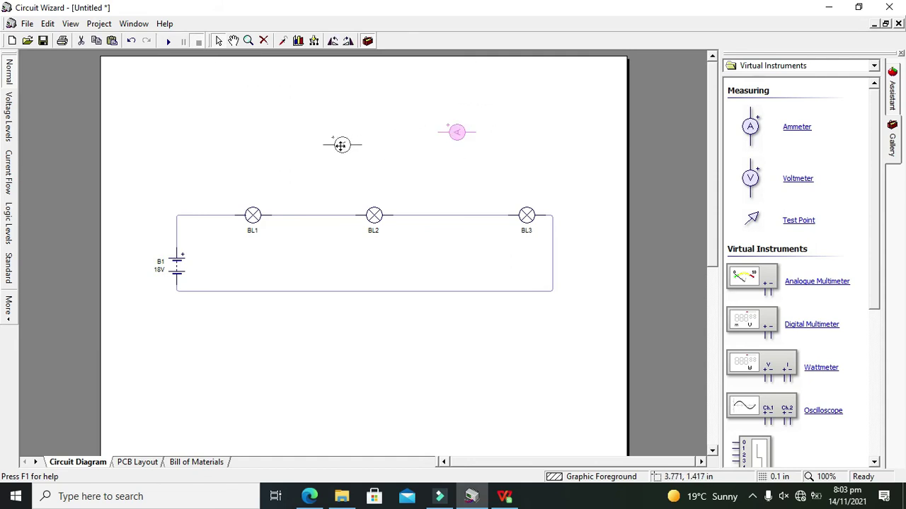
left_click(333, 153)
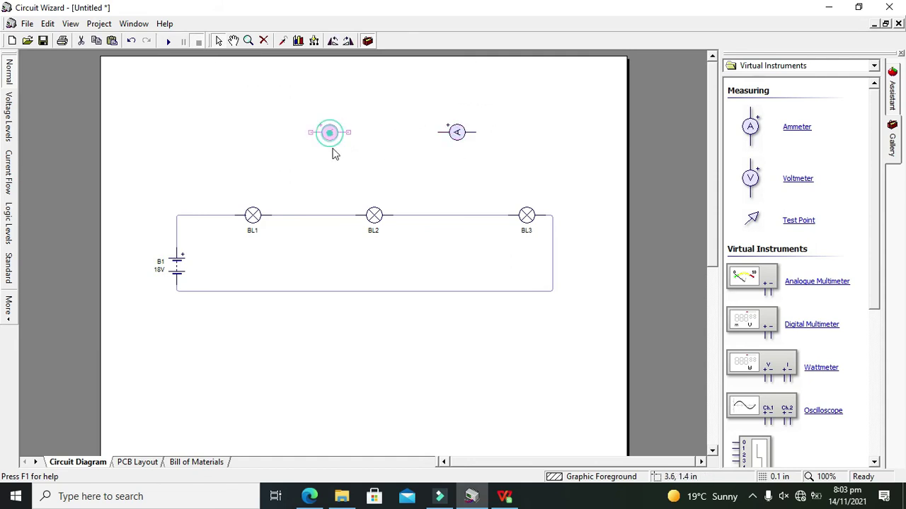
Step: Delete the BL1–BL2 and BL2–BL3 wires and drop an ammeter into each gap
left_click(309, 215)
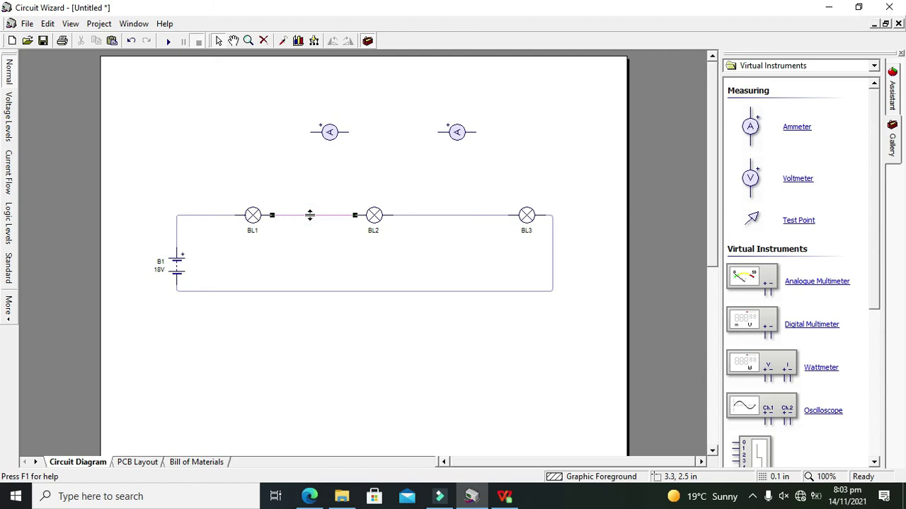
key("Delete")
left_click(481, 216)
key("Delete")
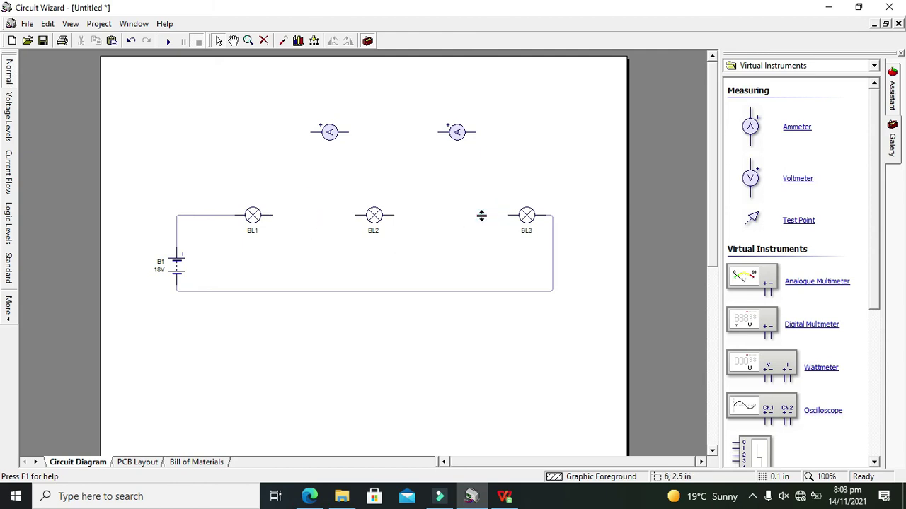
left_click_drag(456, 131, 443, 215)
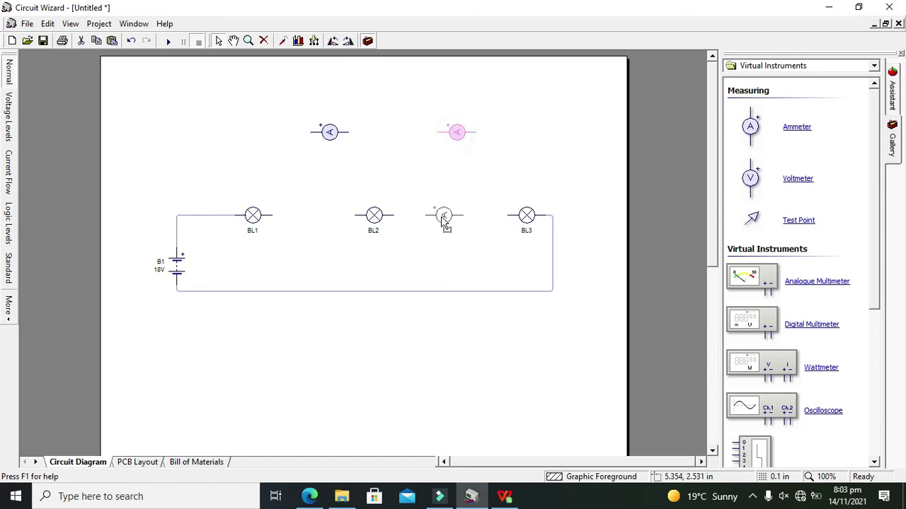
left_click(374, 157)
left_click_drag(329, 132, 324, 212)
Step: Wire the first ammeter in series between BL1 and BL2
left_click(312, 186)
left_click(292, 215)
left_click(330, 213)
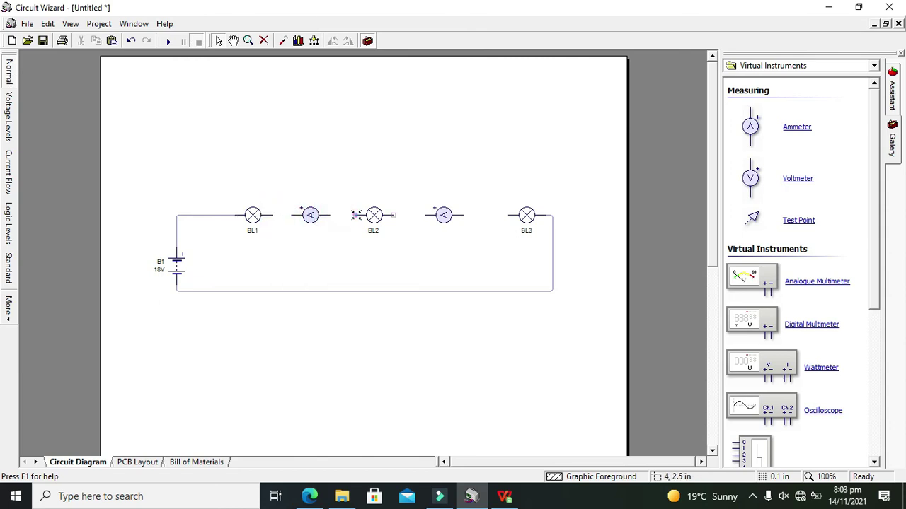
left_click(328, 212)
left_click(290, 212)
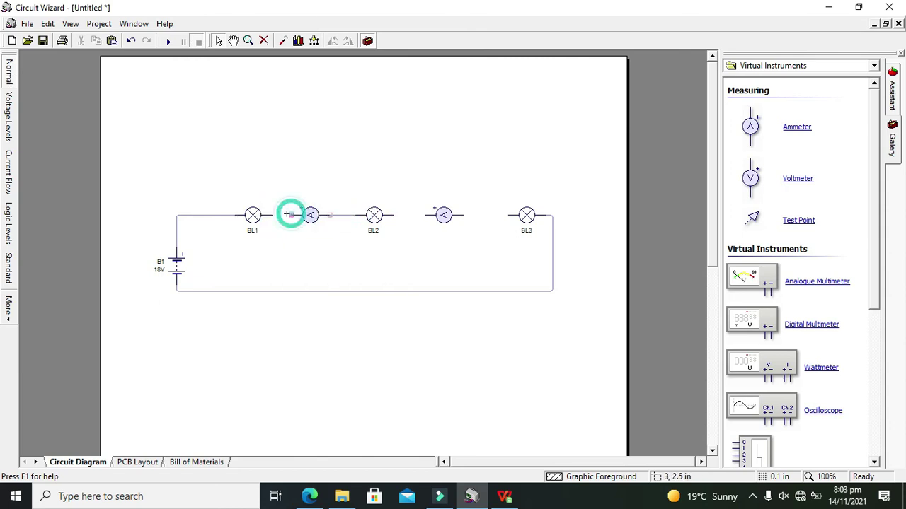
left_click(269, 213)
Step: Wire the second ammeter in series between BL2 and BL3
left_click(392, 214)
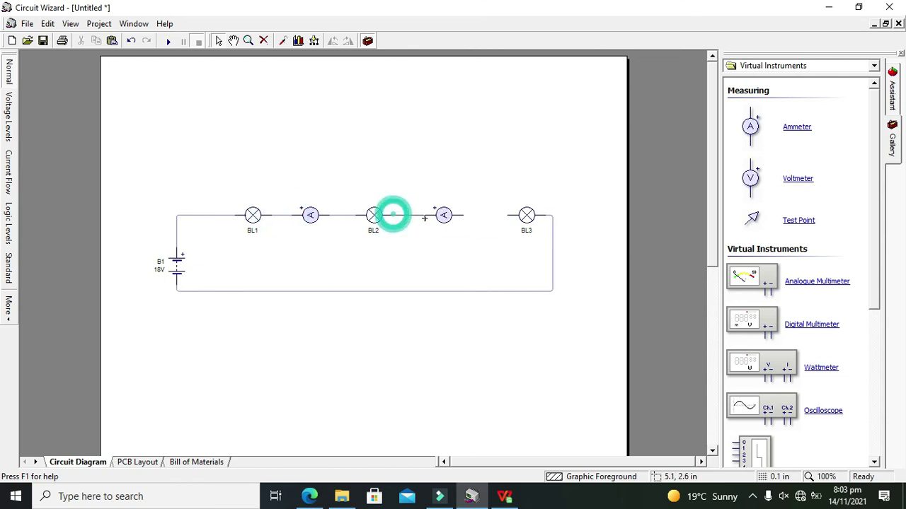
left_click(425, 218)
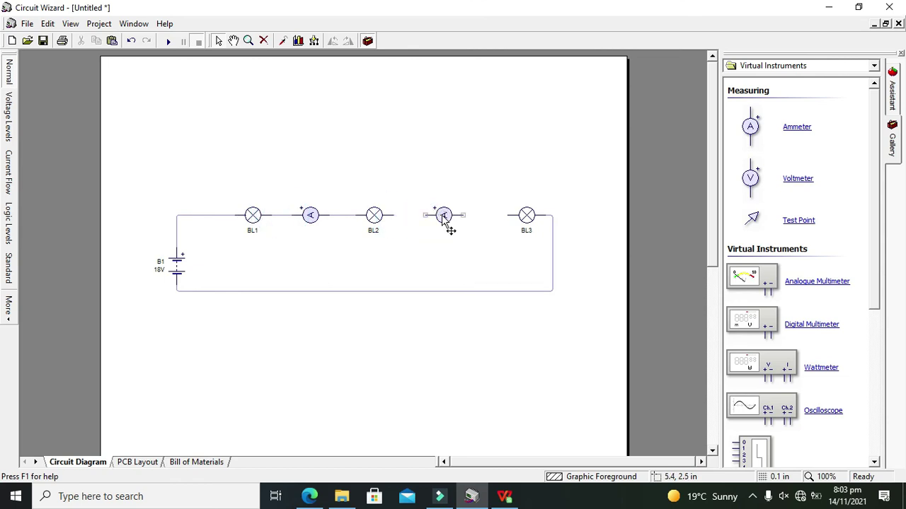
left_click(461, 216)
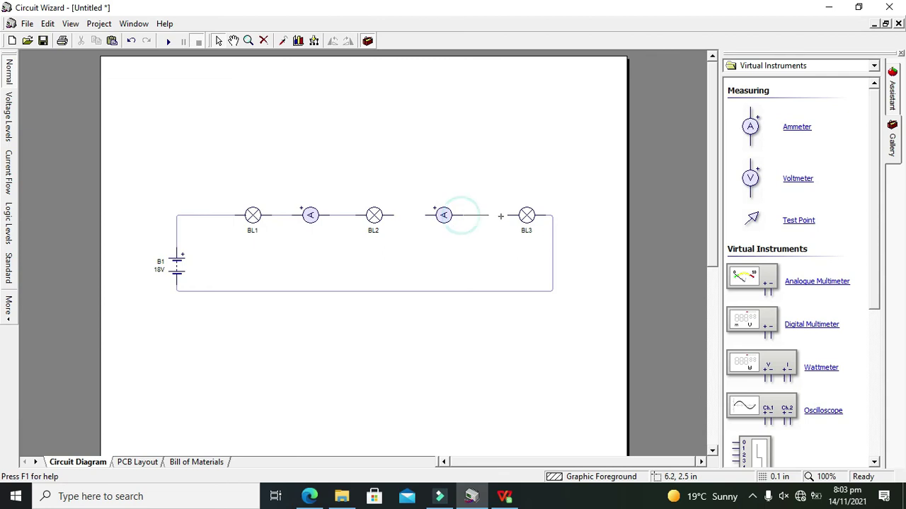
left_click(505, 216)
left_click(423, 215)
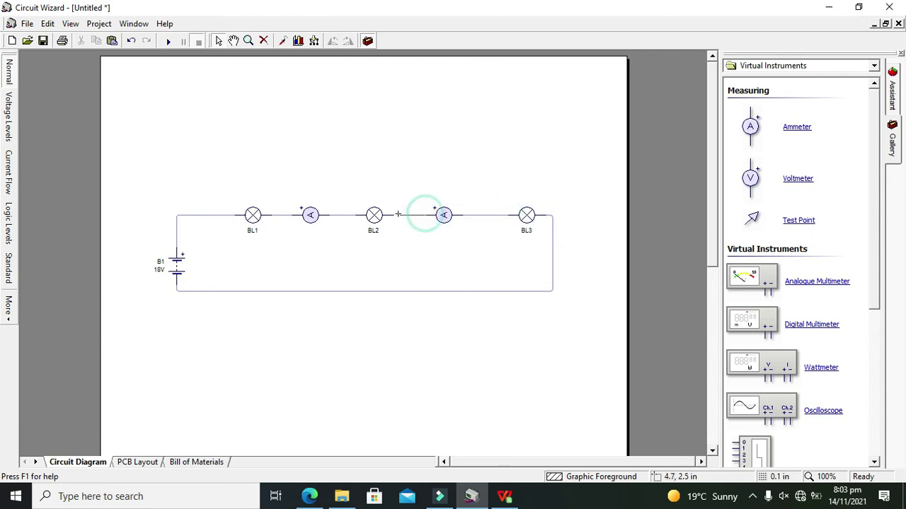
left_click(393, 214)
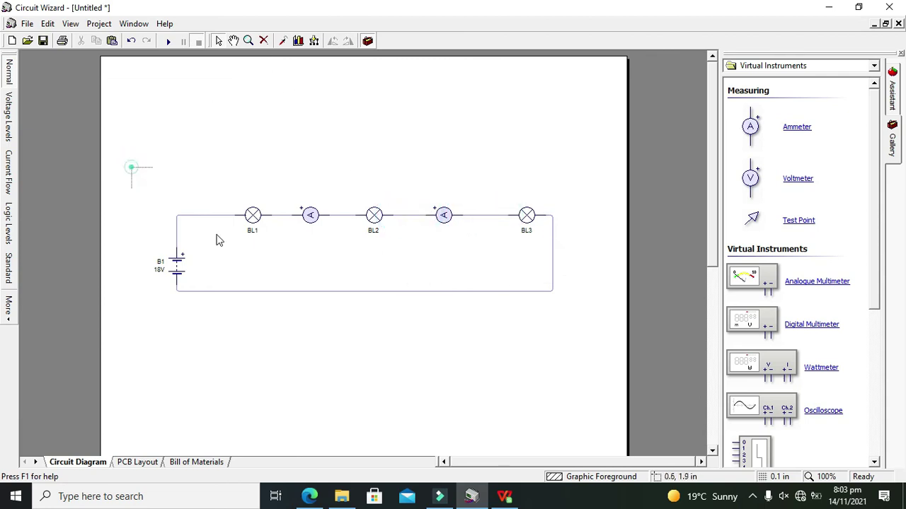
Step: Select the whole circuit and move it lower on the page
left_click_drag(131, 167, 571, 375)
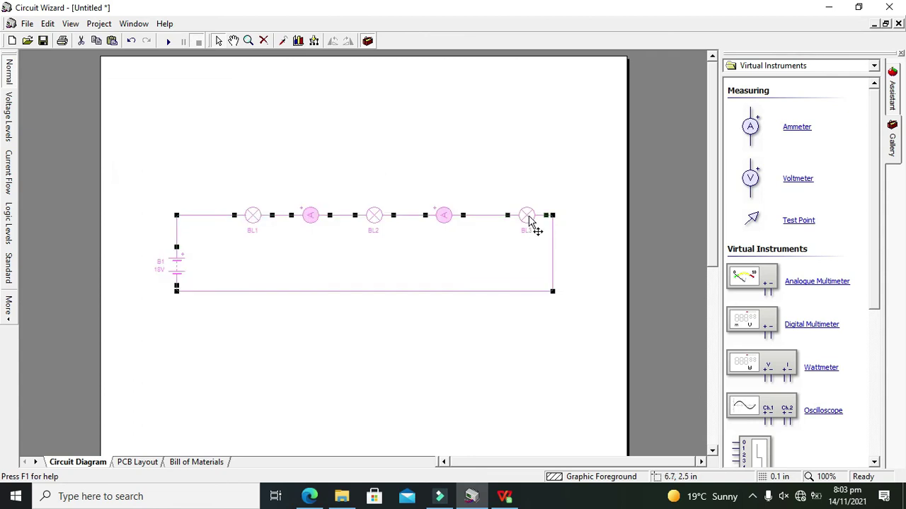
left_click_drag(534, 226, 525, 310)
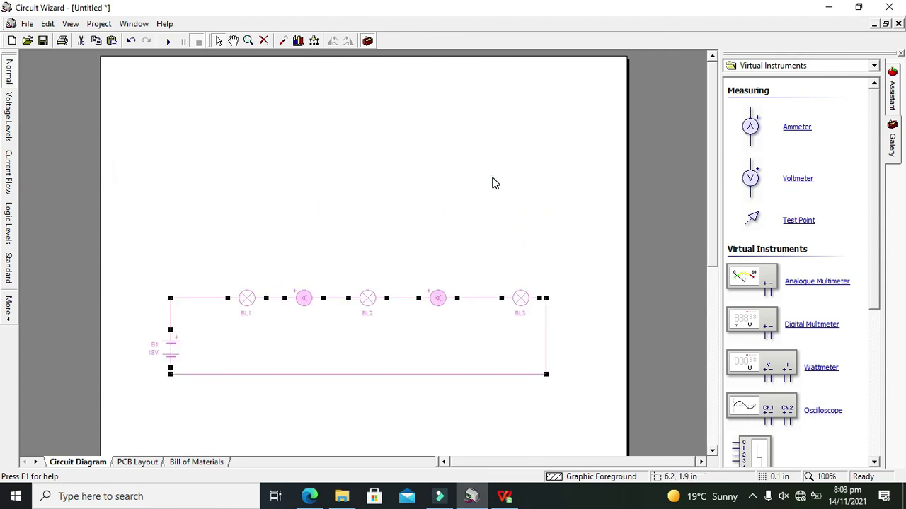
left_click(492, 177)
Step: Start the simulation and confirm the ammeters each show 59.96mA with three lamps lit
left_click(167, 41)
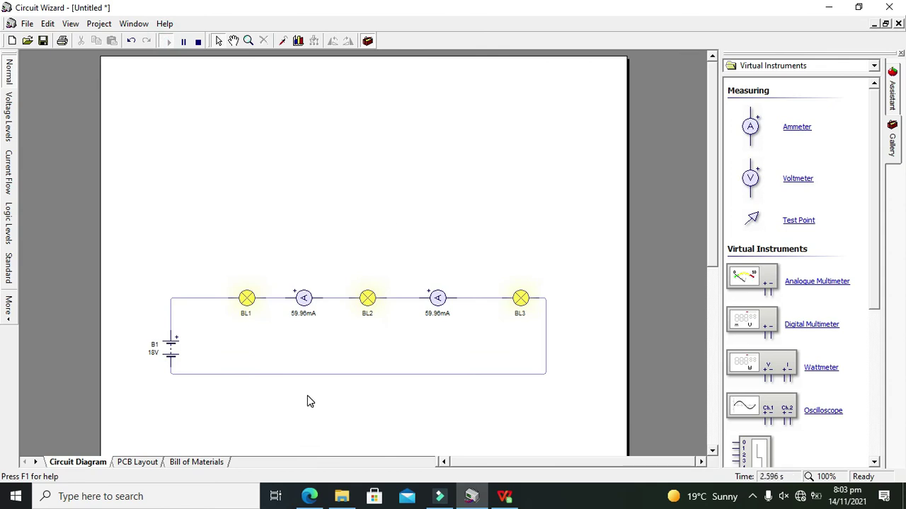
left_click(300, 375)
mouse_move(306, 300)
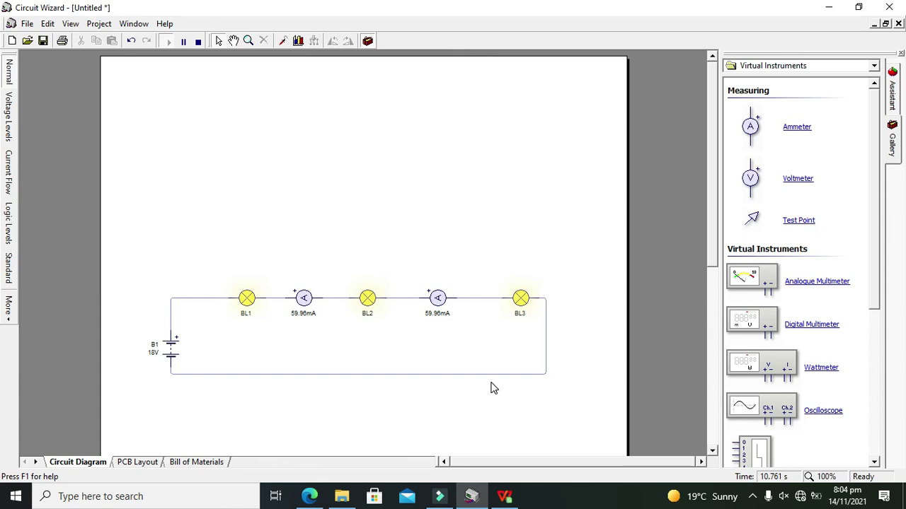